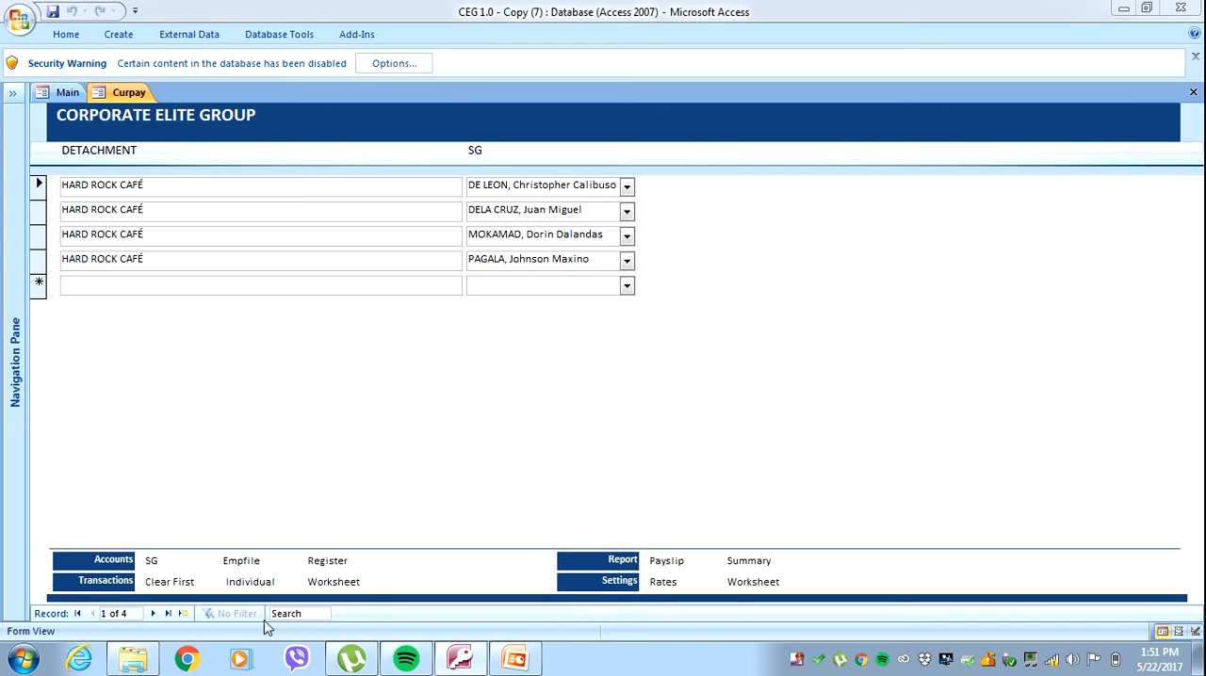
Switch to the Transactions presentation in PowerPoint, close the slide thumbnails, and review its slides from the title through slide 7.
click(518, 662)
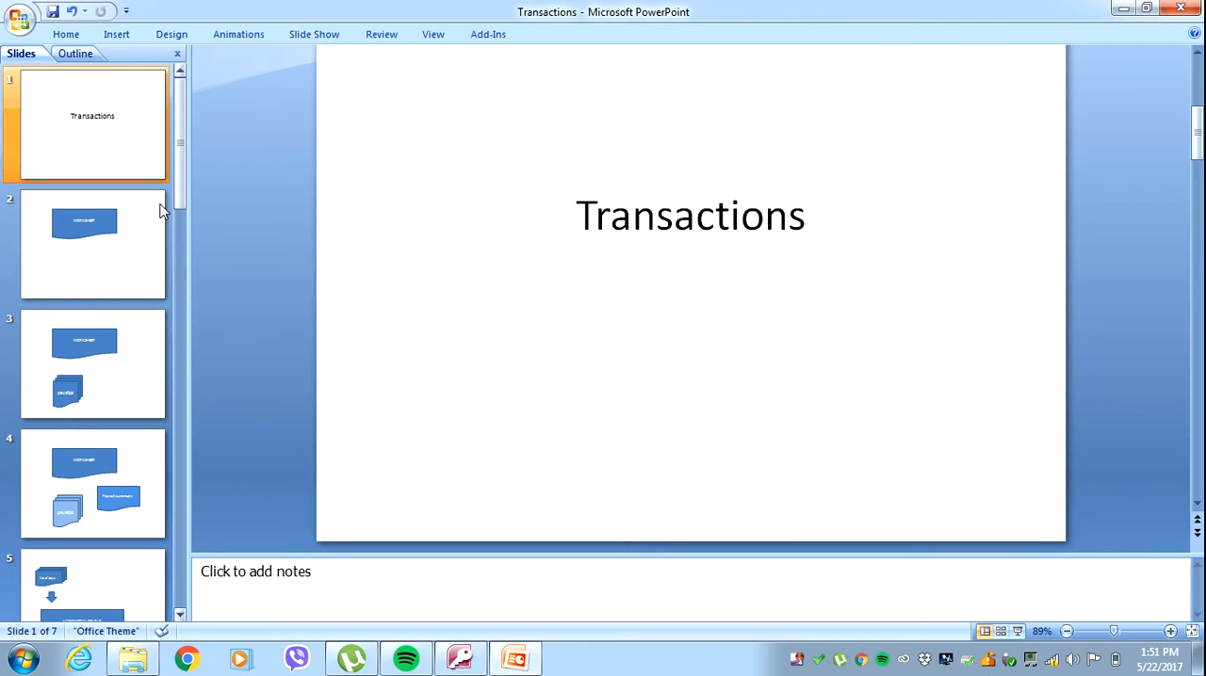
click(177, 54)
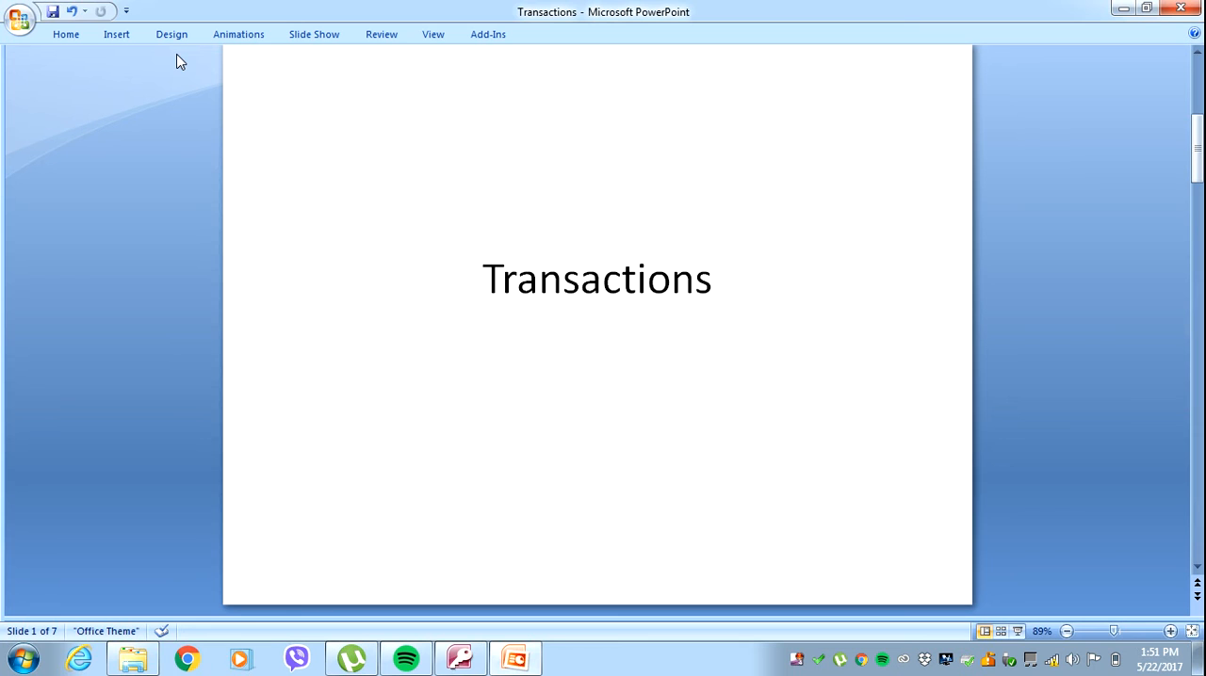
scroll(180, 62, down, 2)
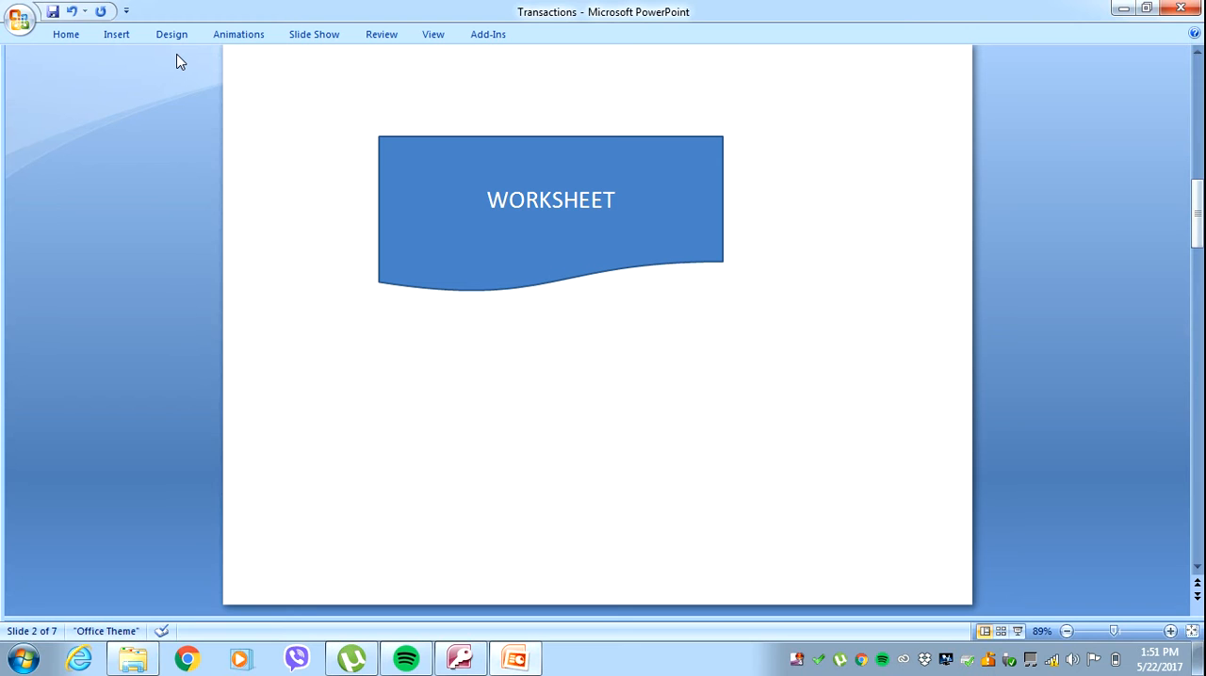
scroll(180, 62, down, 1)
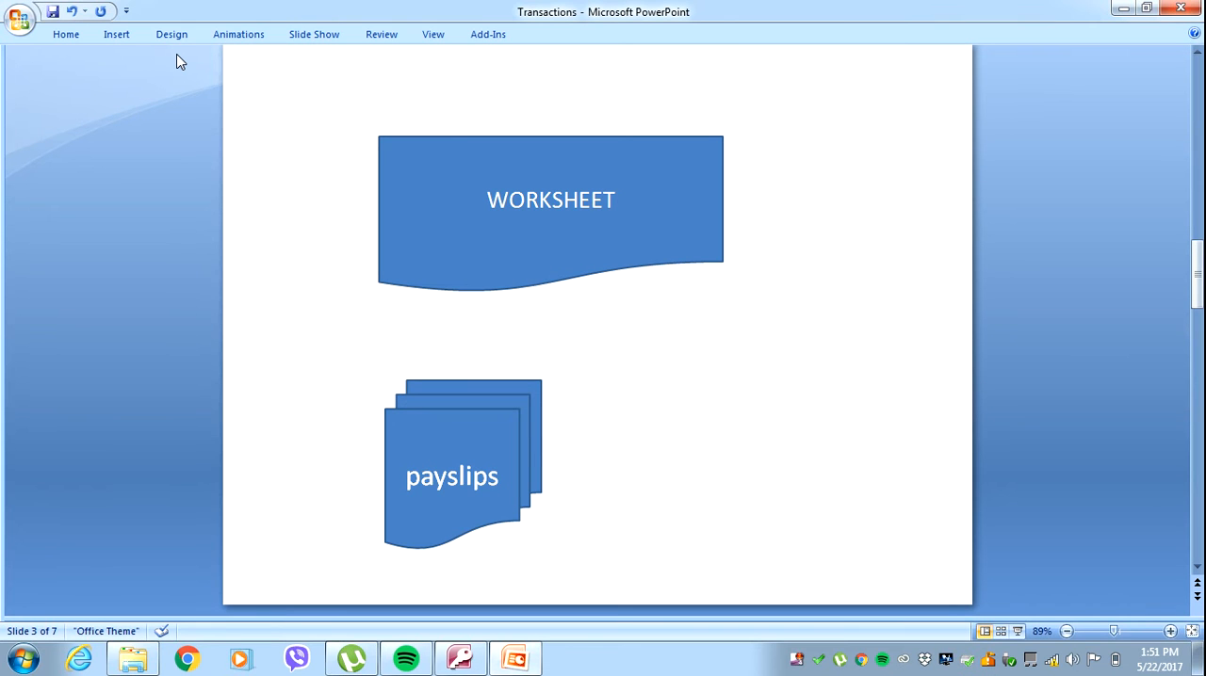
scroll(180, 62, down, 1)
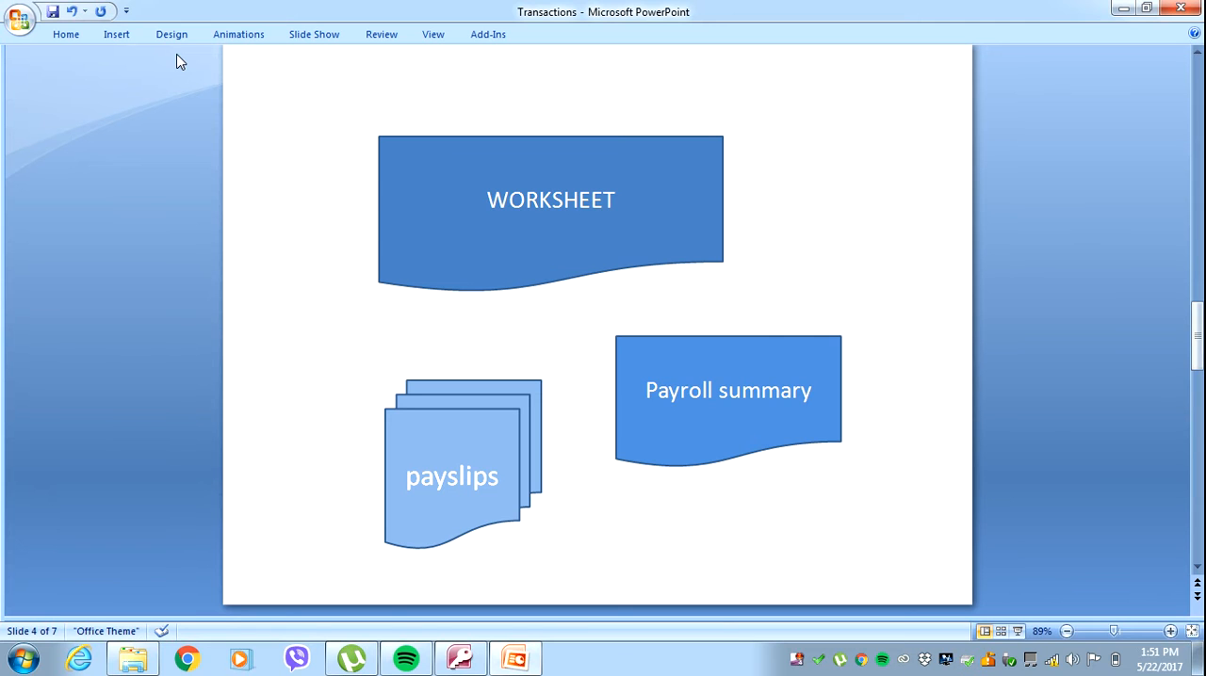
scroll(180, 61, down, 2)
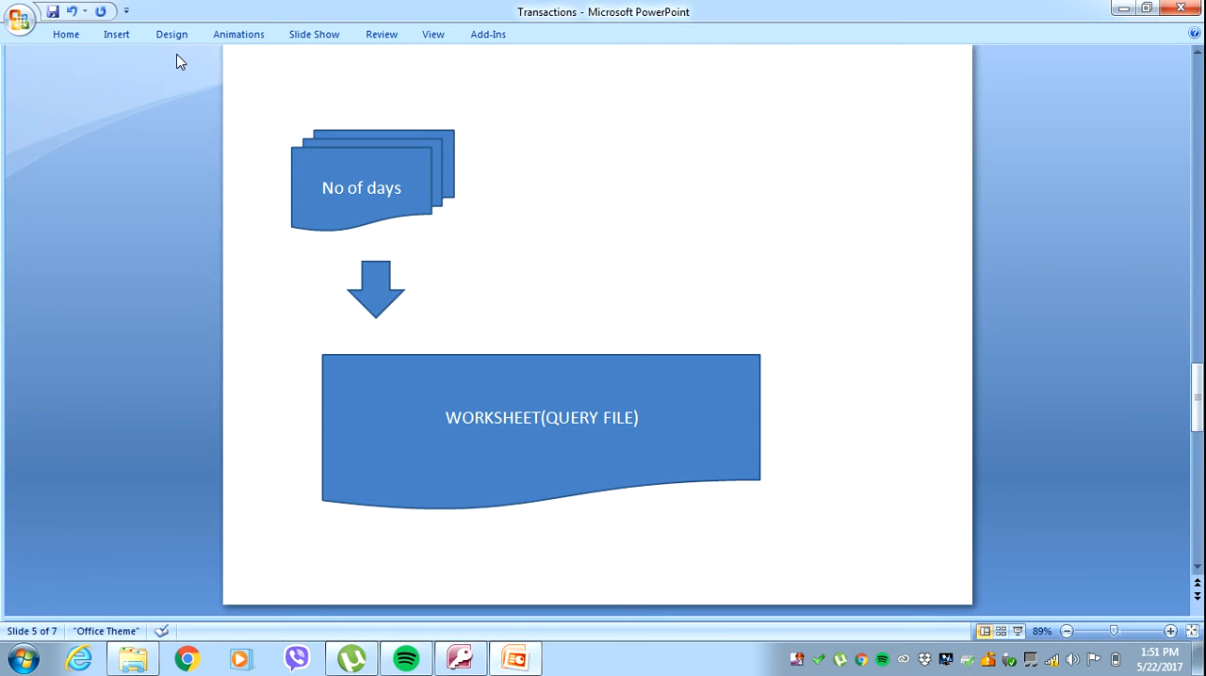
scroll(180, 61, down, 2)
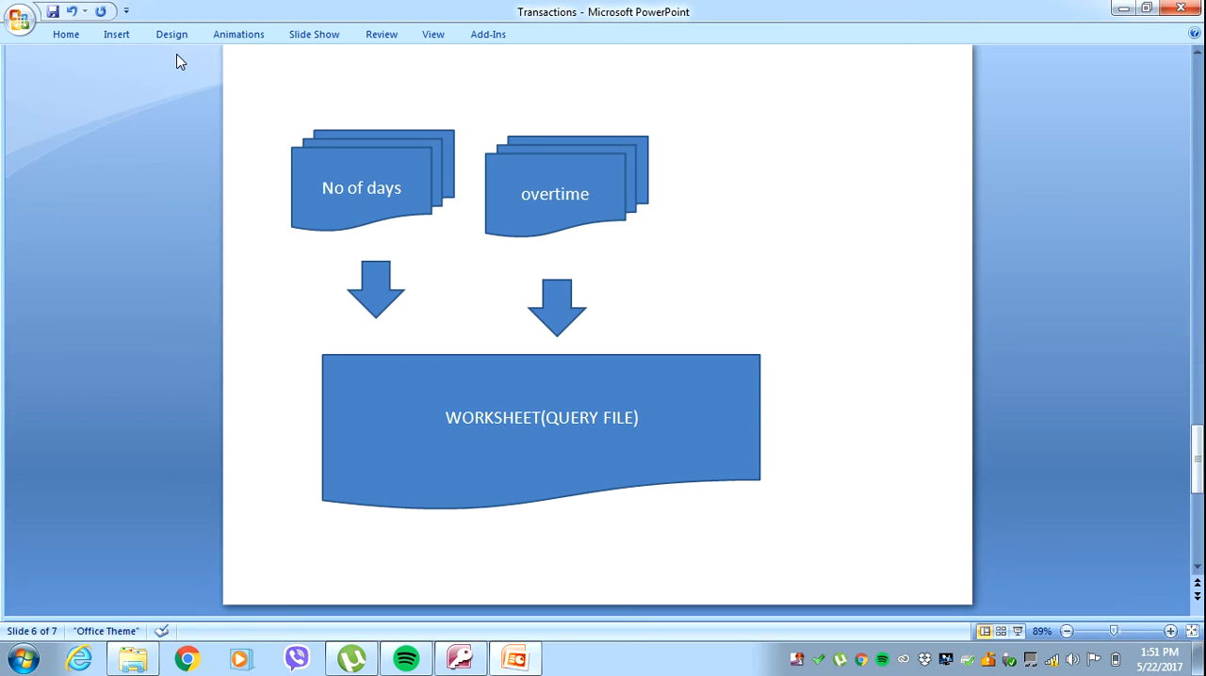
scroll(180, 61, down, 2)
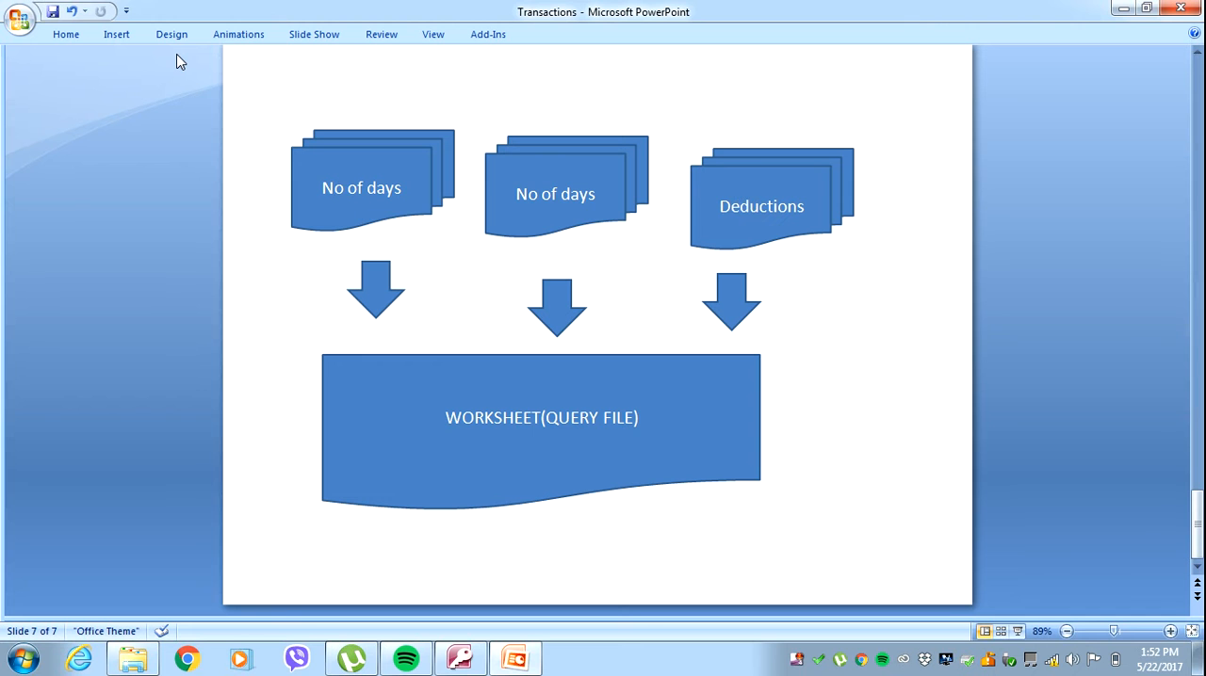
Switch back to the Access payroll database, open the Individual pay worksheet, and browse the employee records through to the last one.
click(465, 668)
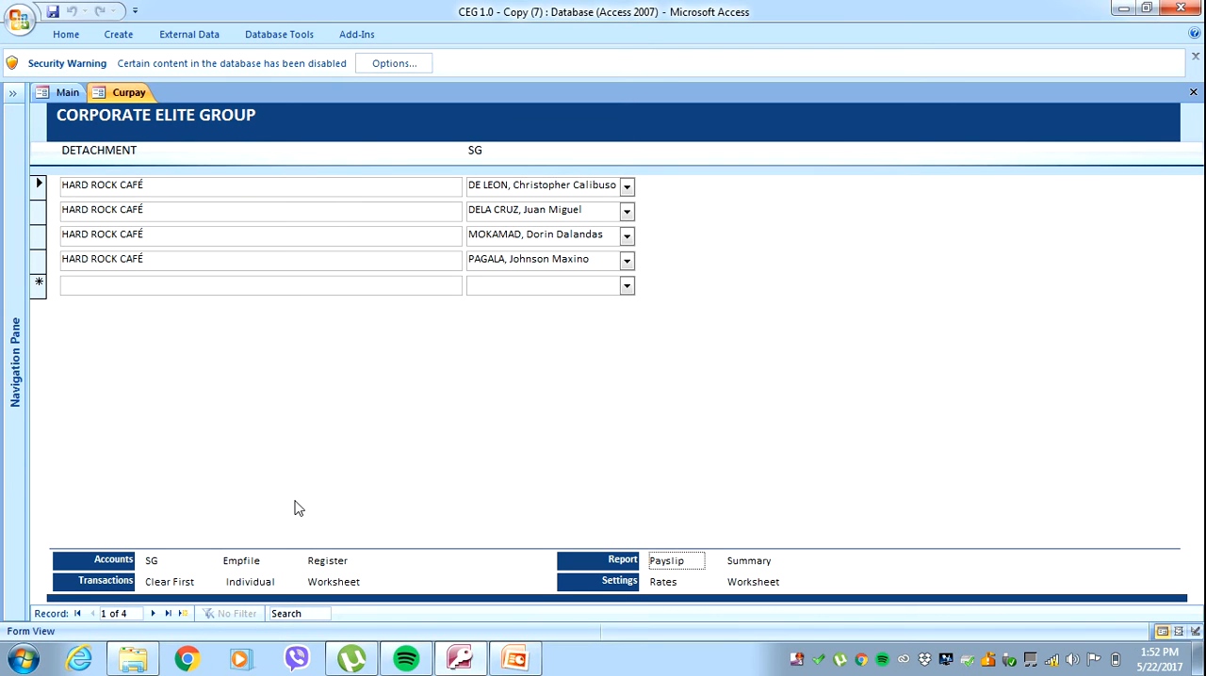
click(262, 583)
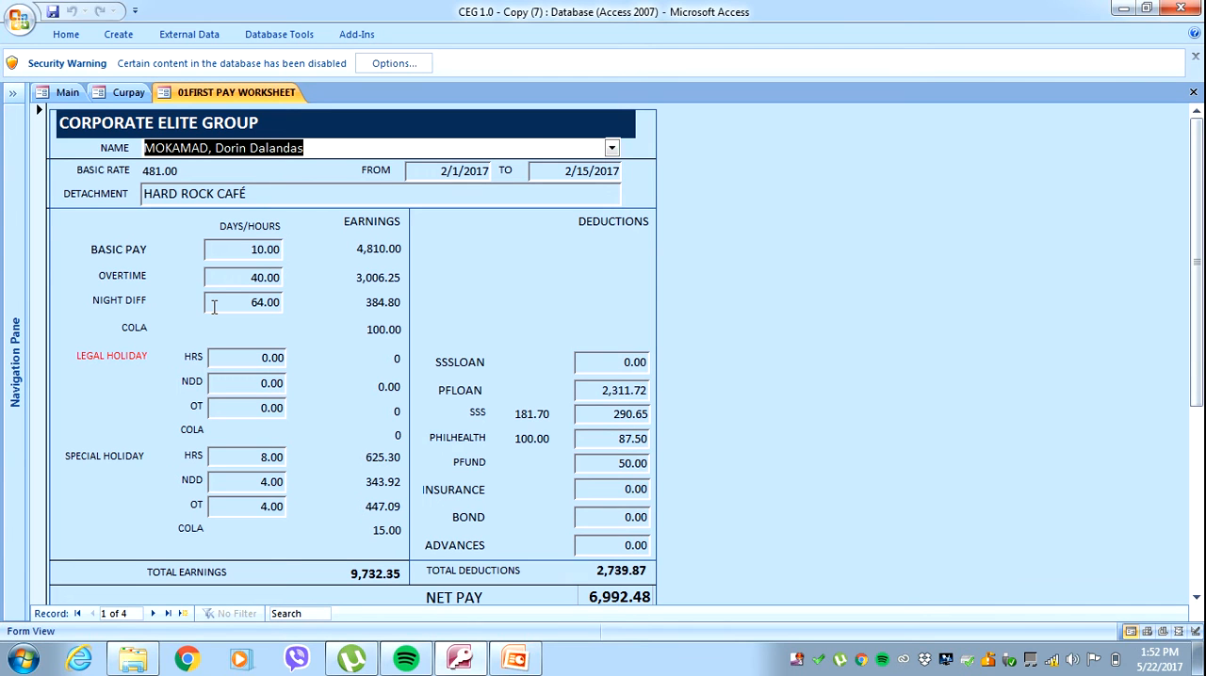
click(151, 614)
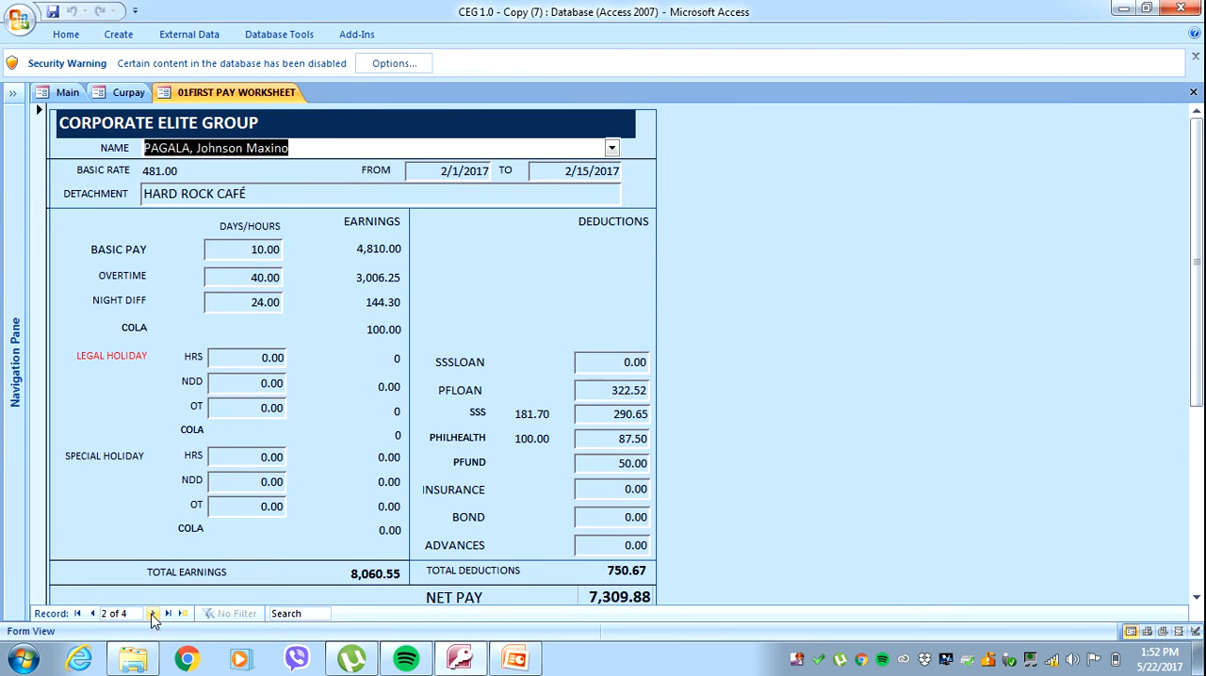
click(152, 614)
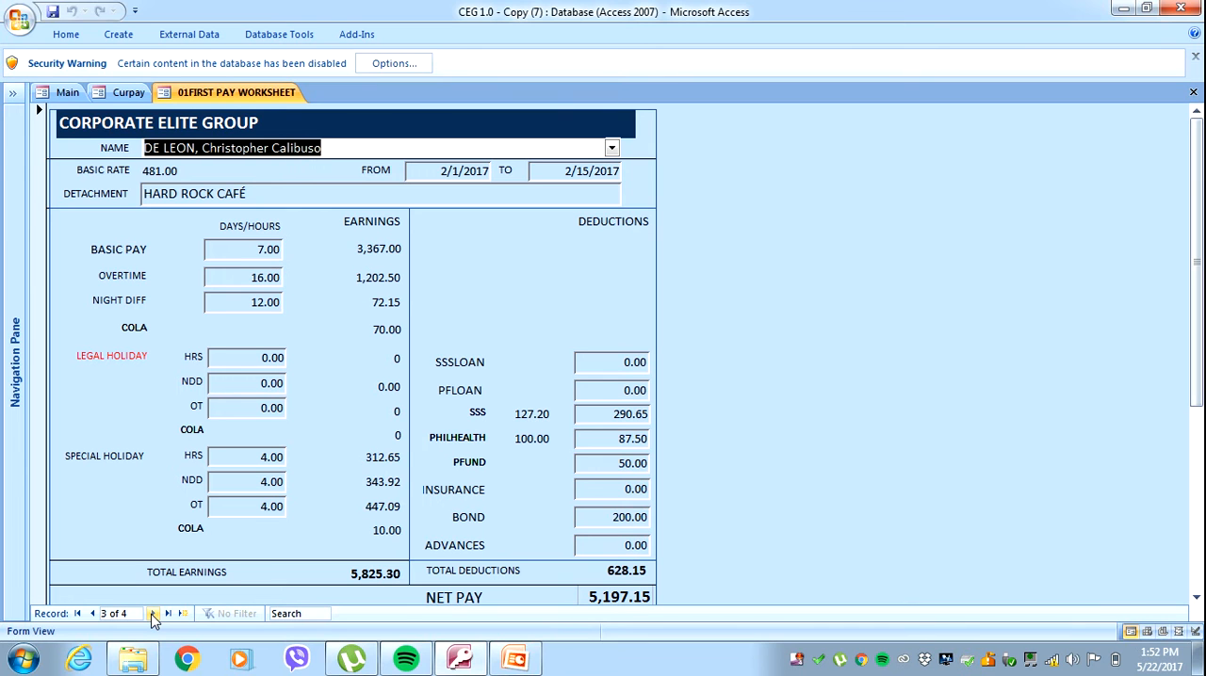
click(78, 613)
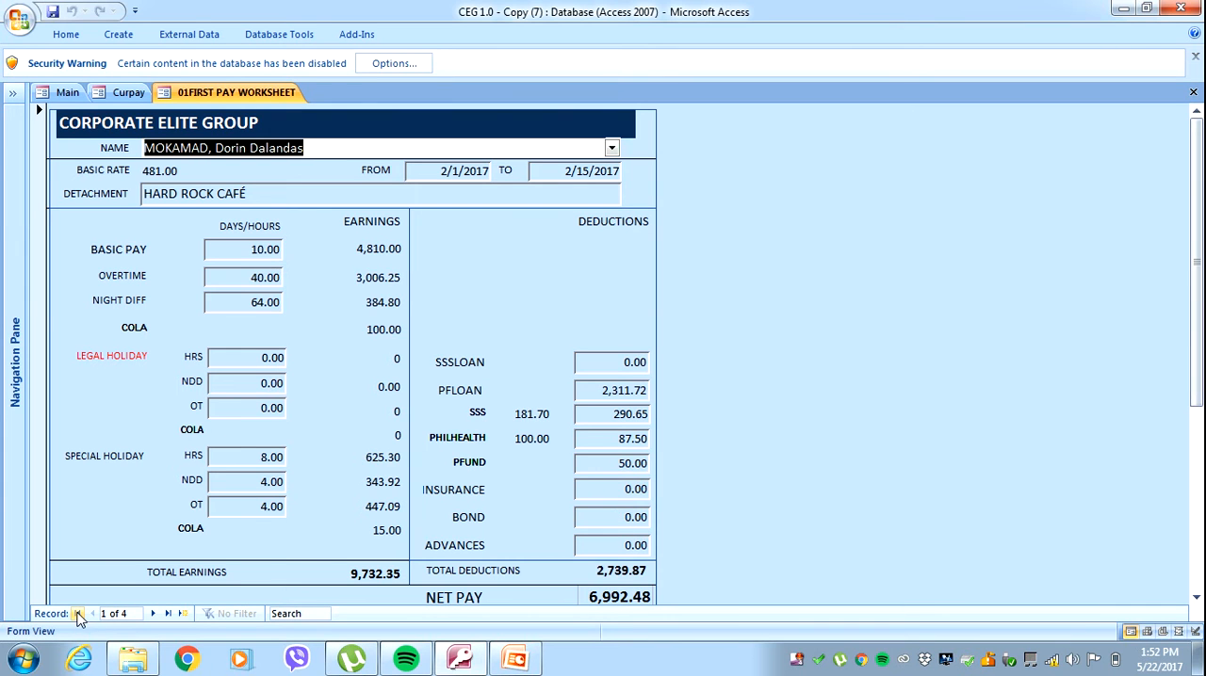
click(152, 614)
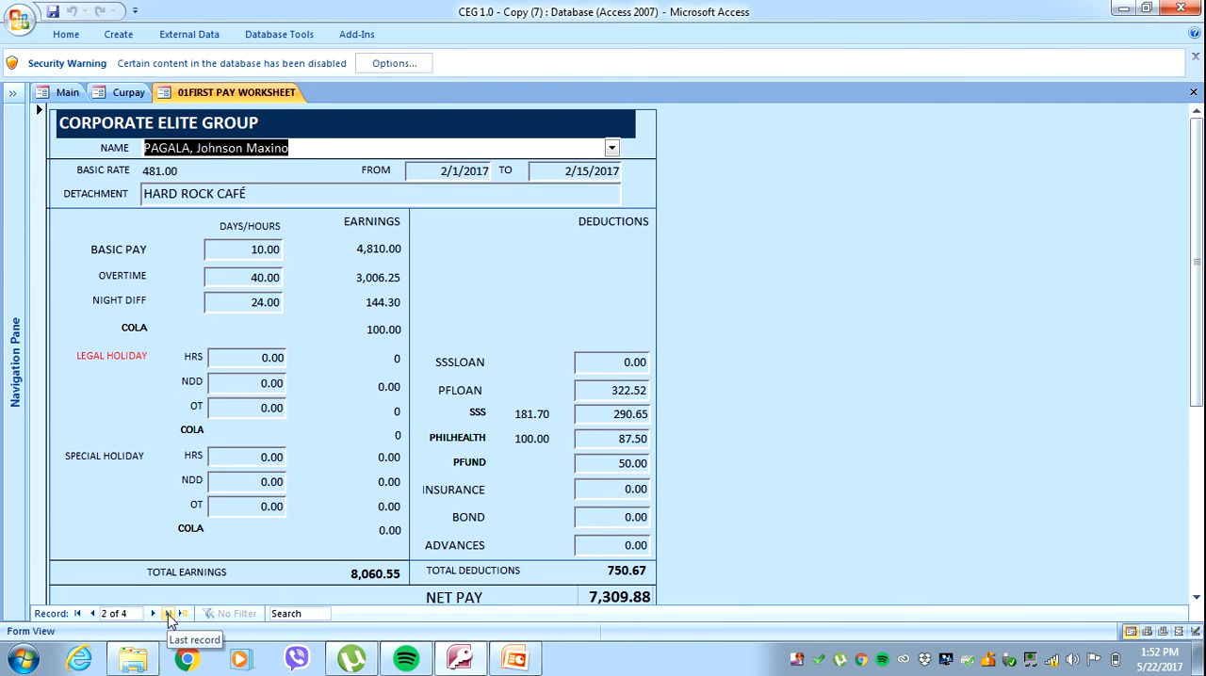
click(169, 614)
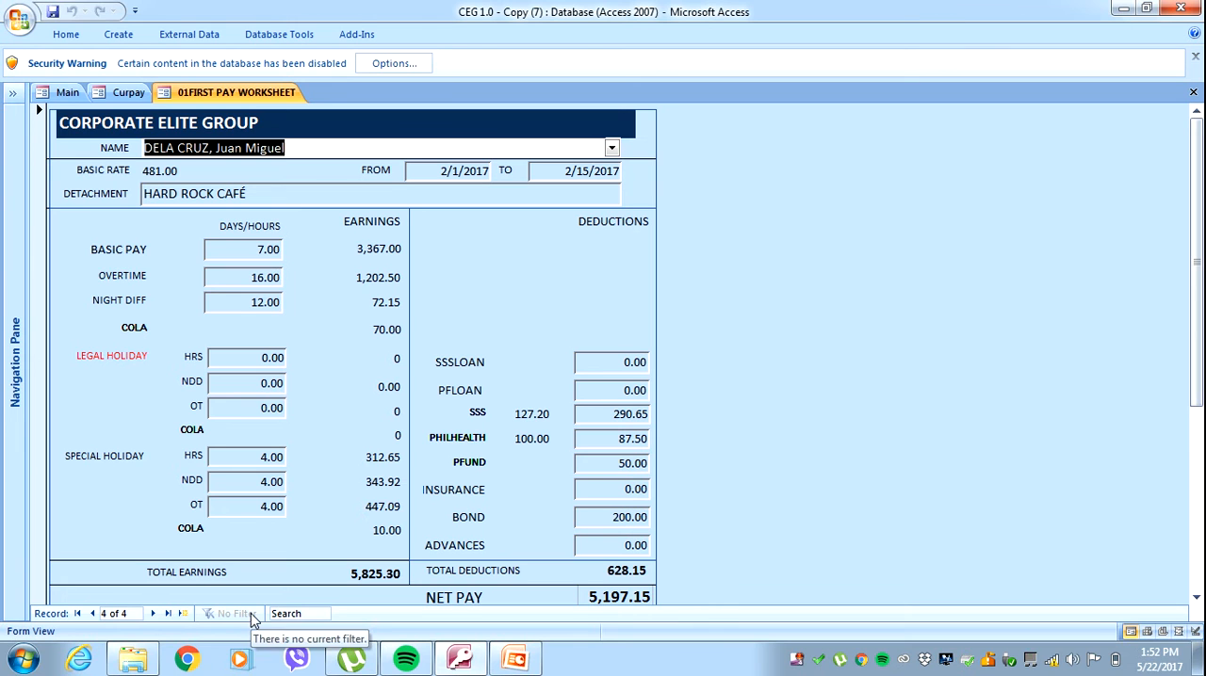
Search the individual pay worksheet records for "A" and clear the search text.
click(299, 614)
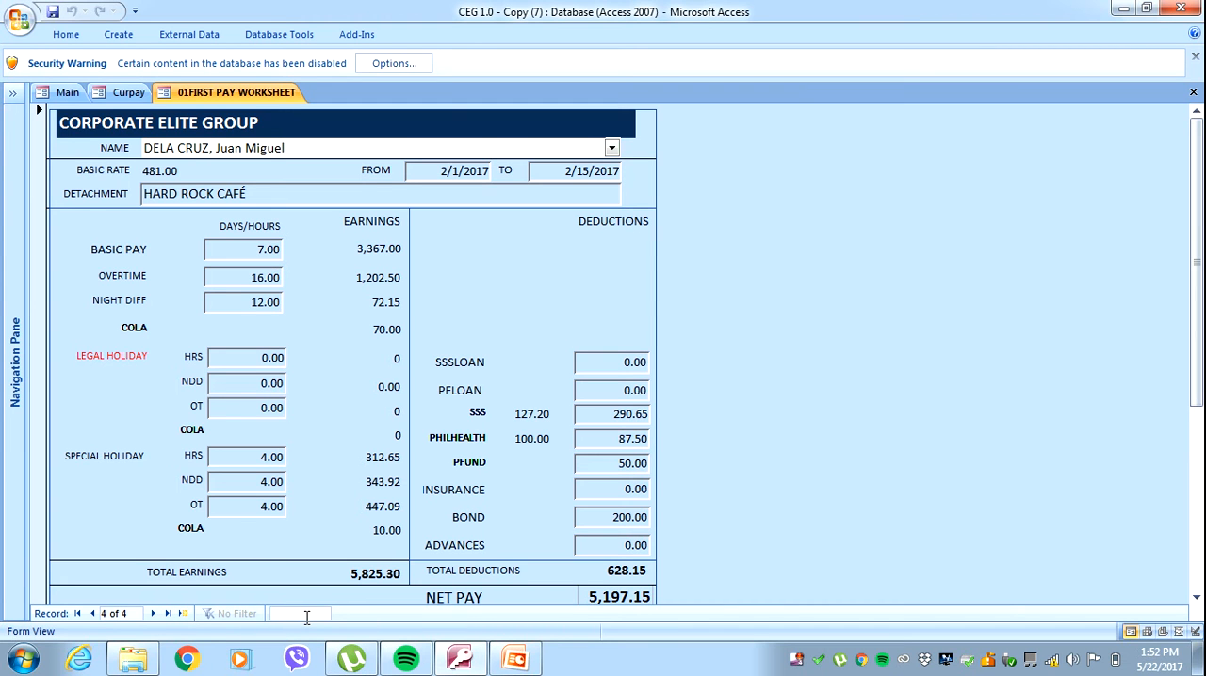
text(A)
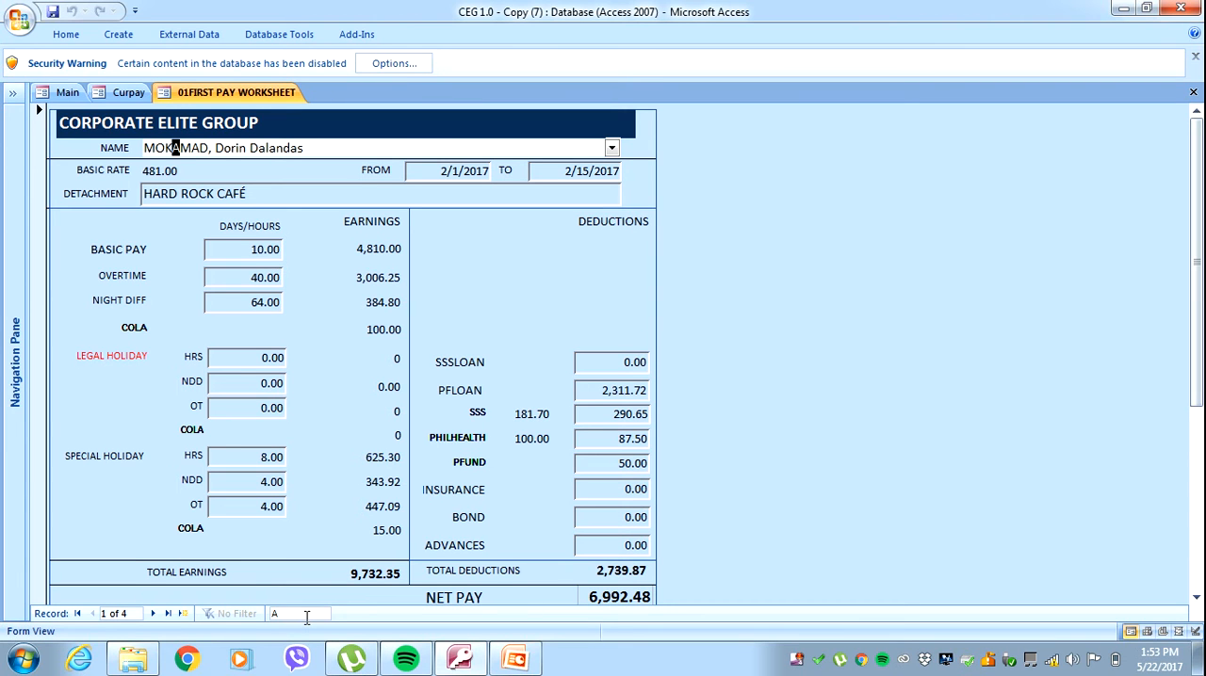
key(BackSpace)
Step through the individual pay worksheet records to the blank new record, and return to the first record.
click(153, 614)
click(152, 614)
click(152, 615)
click(152, 614)
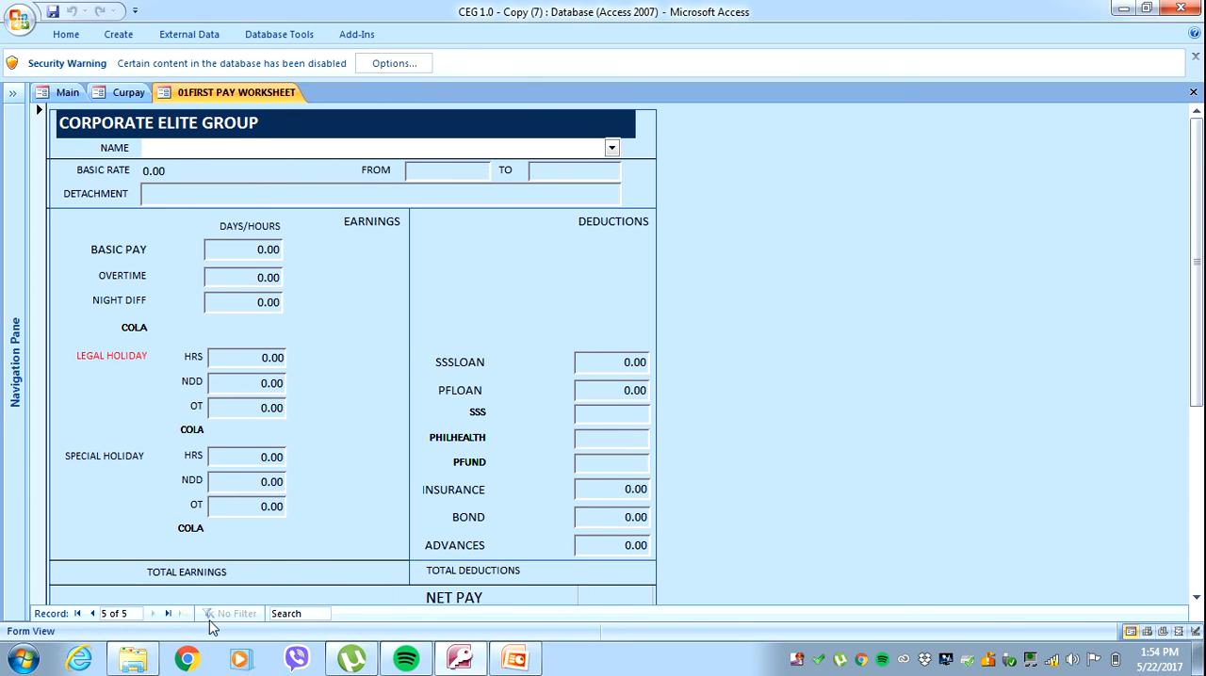
click(324, 613)
click(79, 614)
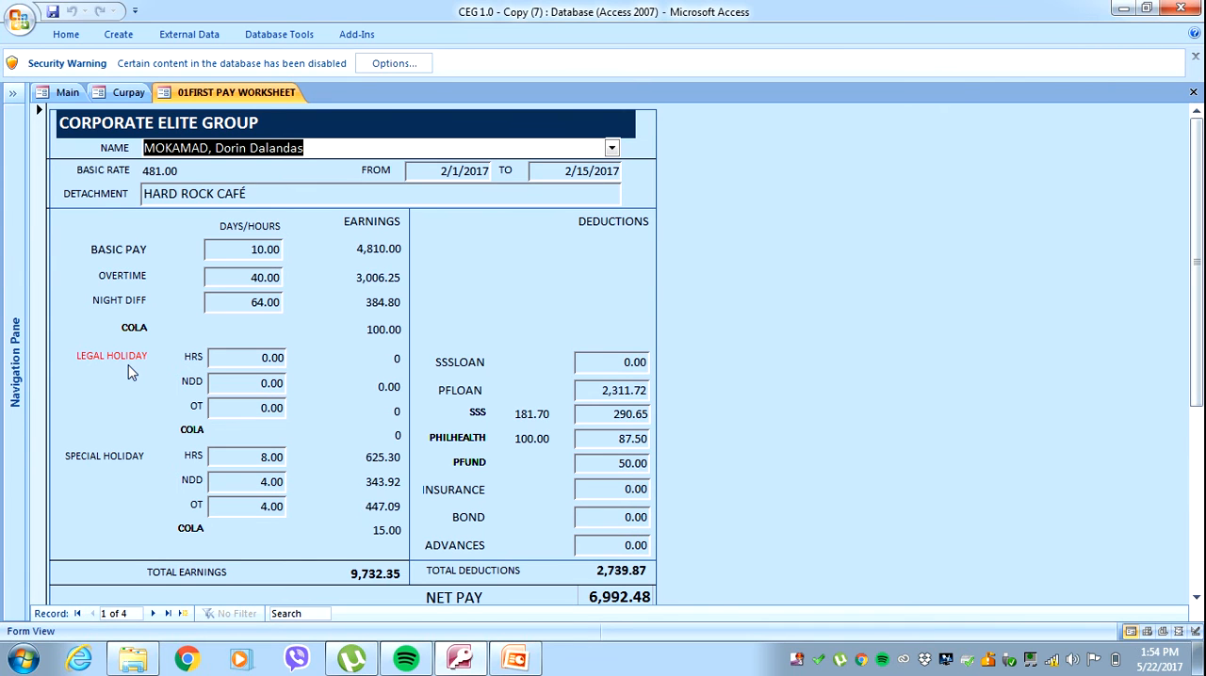
Open the Worksheet transaction form from Curpay and set the first employee's number of days to 9.
click(115, 98)
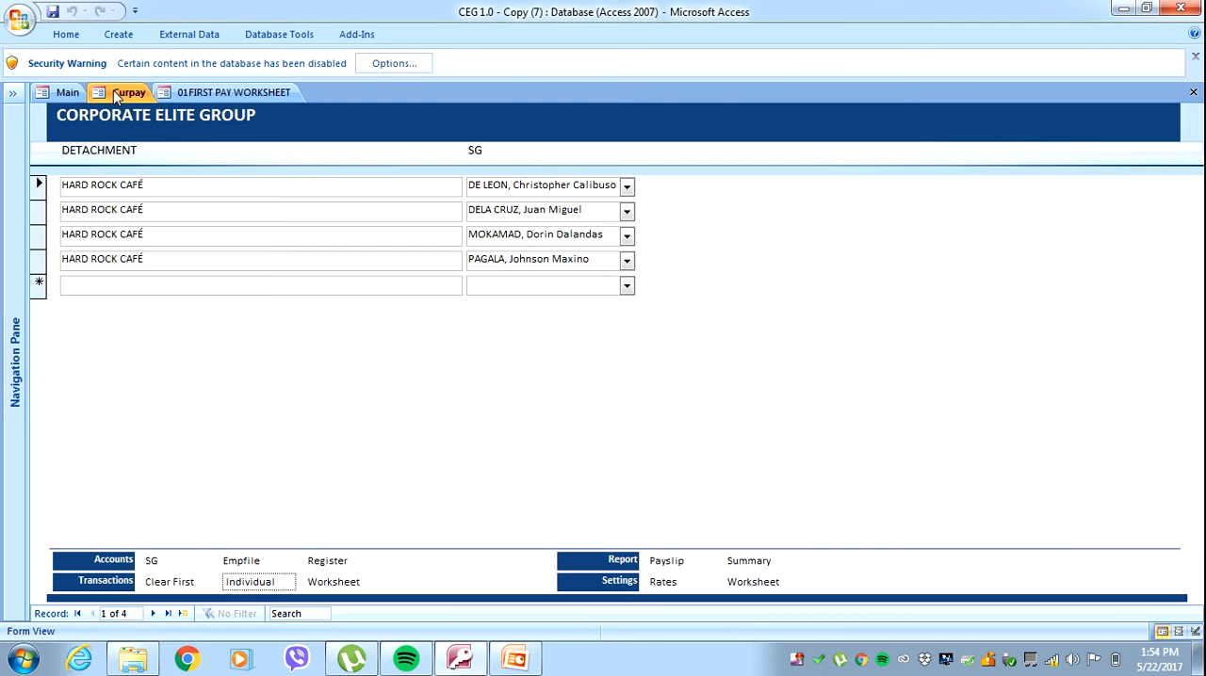
click(335, 583)
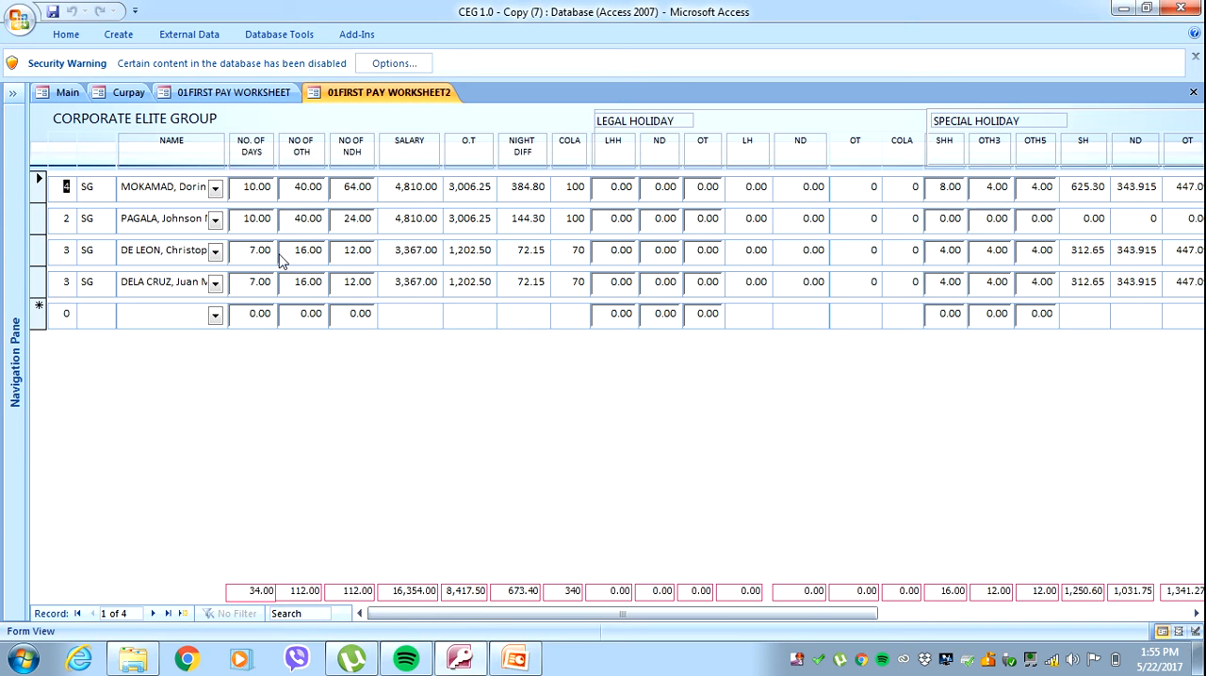
click(245, 188)
key(BackSpace)
key(BackSpace)
key(BackSpace)
key(BackSpace)
key(BackSpace)
text(9)
key(Tab)
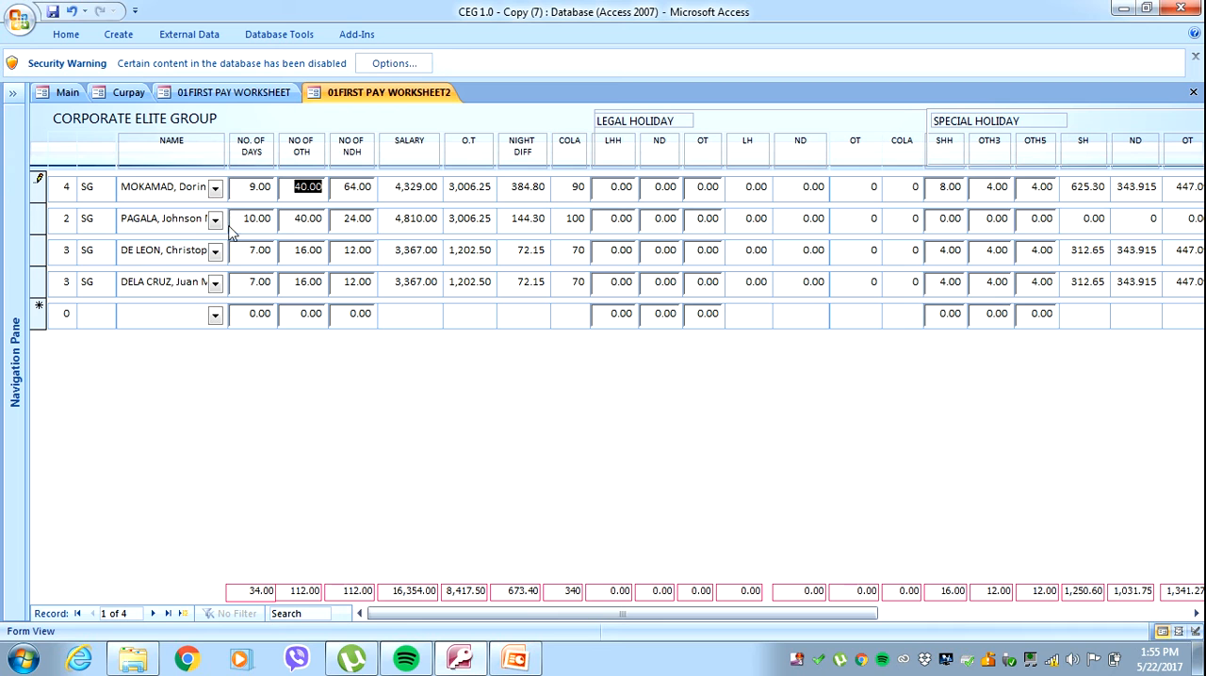
In the second employee's row, set the number of days to 11 and the overtime hours (NO OF OTH) to 45.
click(274, 225)
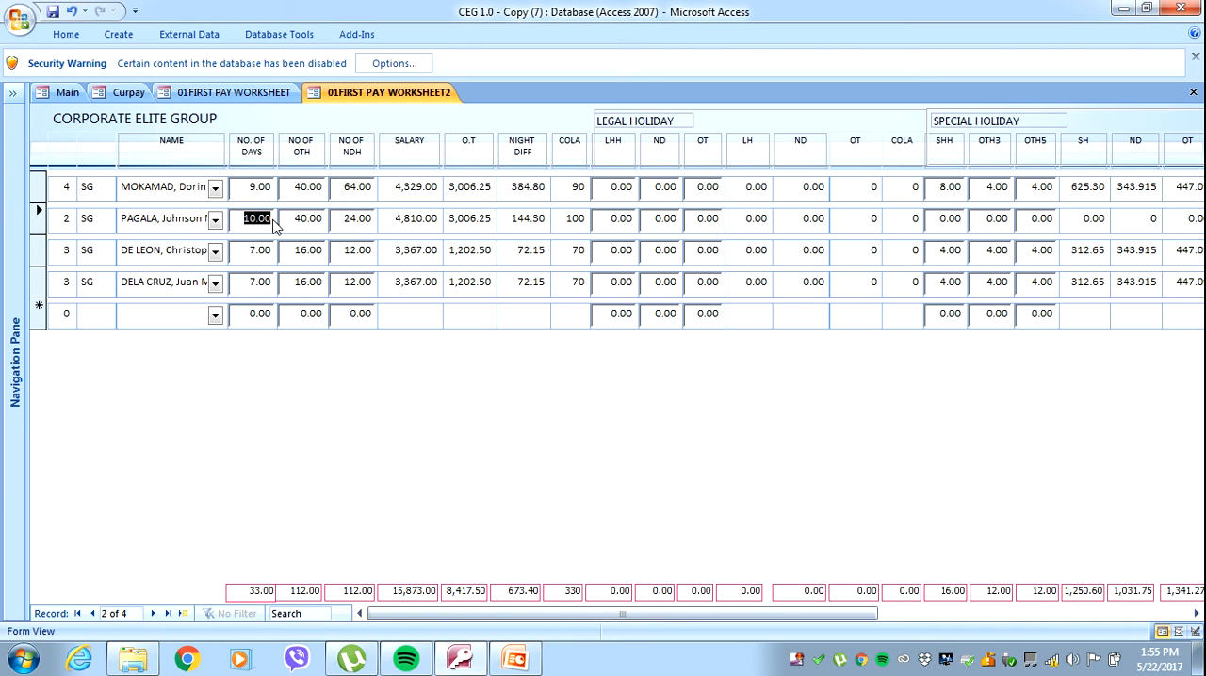
text(11)
key(Tab)
text(45)
key(Tab)
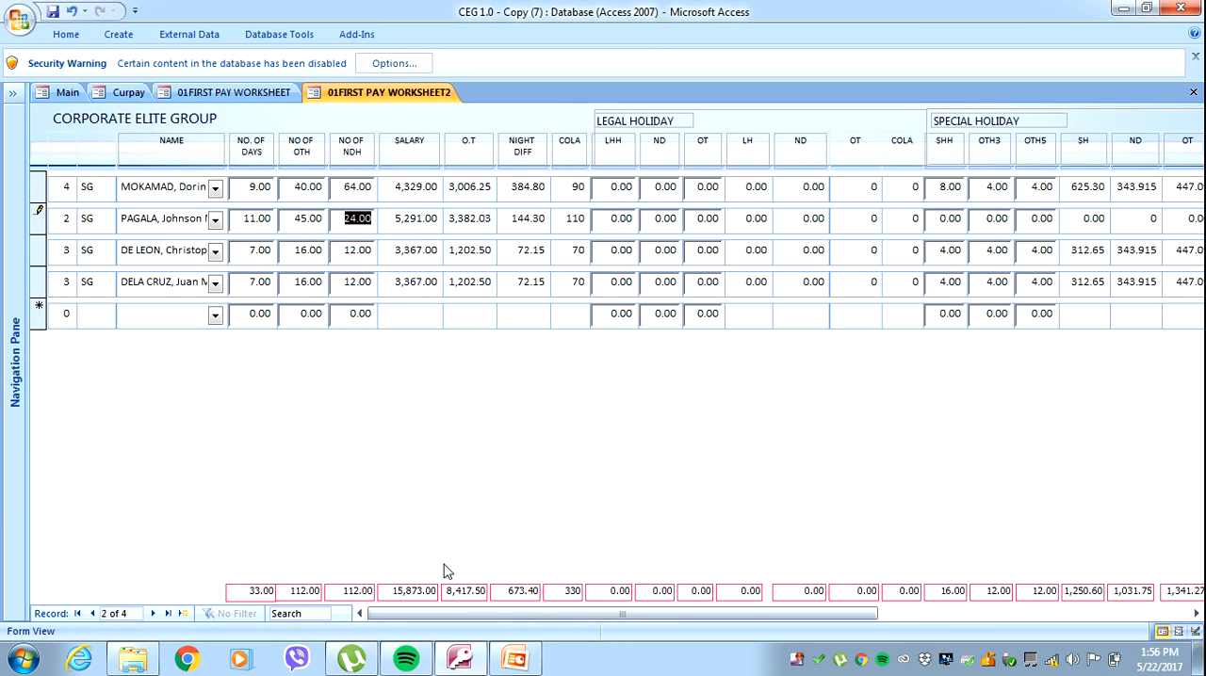
Enter 8 for the first employee's legal holiday LHH, ND and OT hours.
drag(446, 622, 400, 625)
click(616, 192)
text(8)
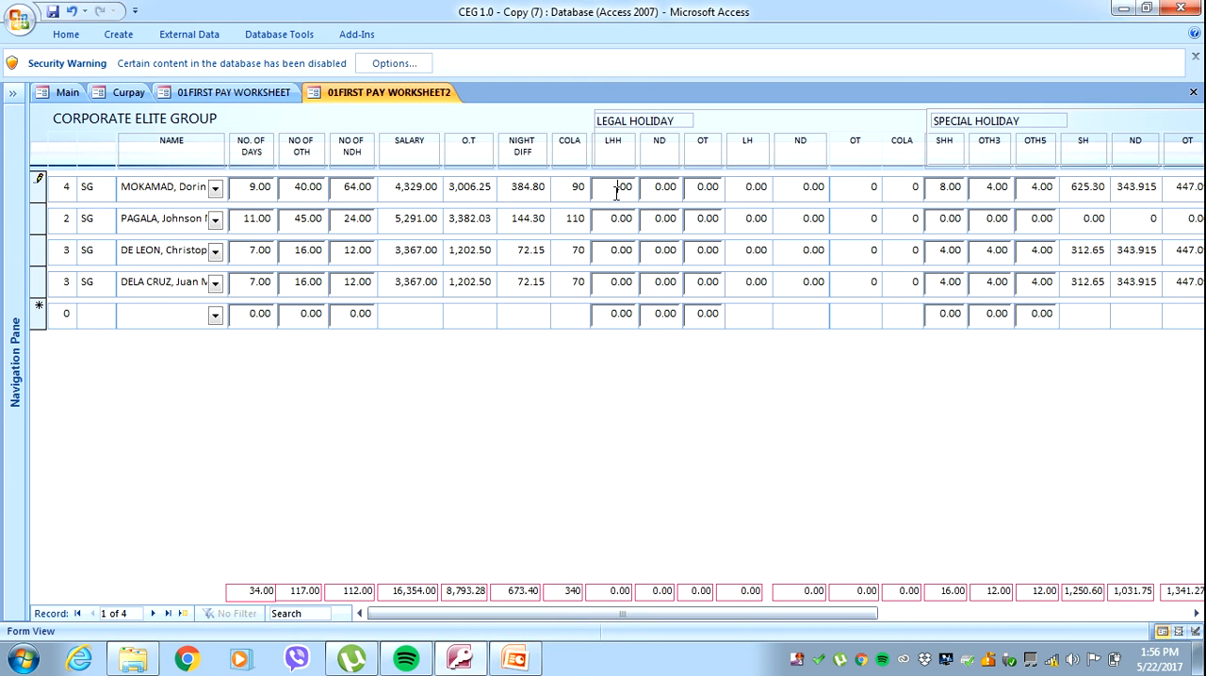
key(Tab)
click(662, 188)
key(BackSpace)
text(8)
key(Tab)
click(704, 187)
text(8)
key(Tab)
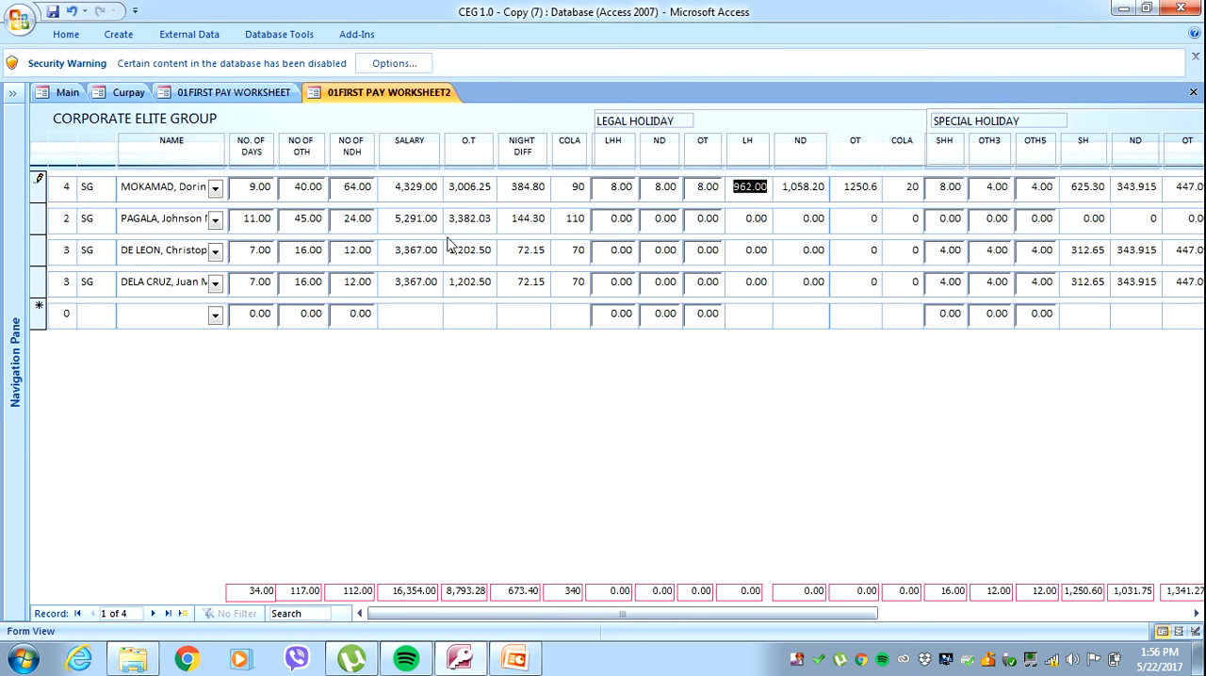
Examine the worksheet's special holiday, gross pay, deductions and net pay columns, and return to the legal holiday totals.
mouse_move(622, 613)
mouse_down()
mouse_move(774, 629)
mouse_move(955, 603)
mouse_up()
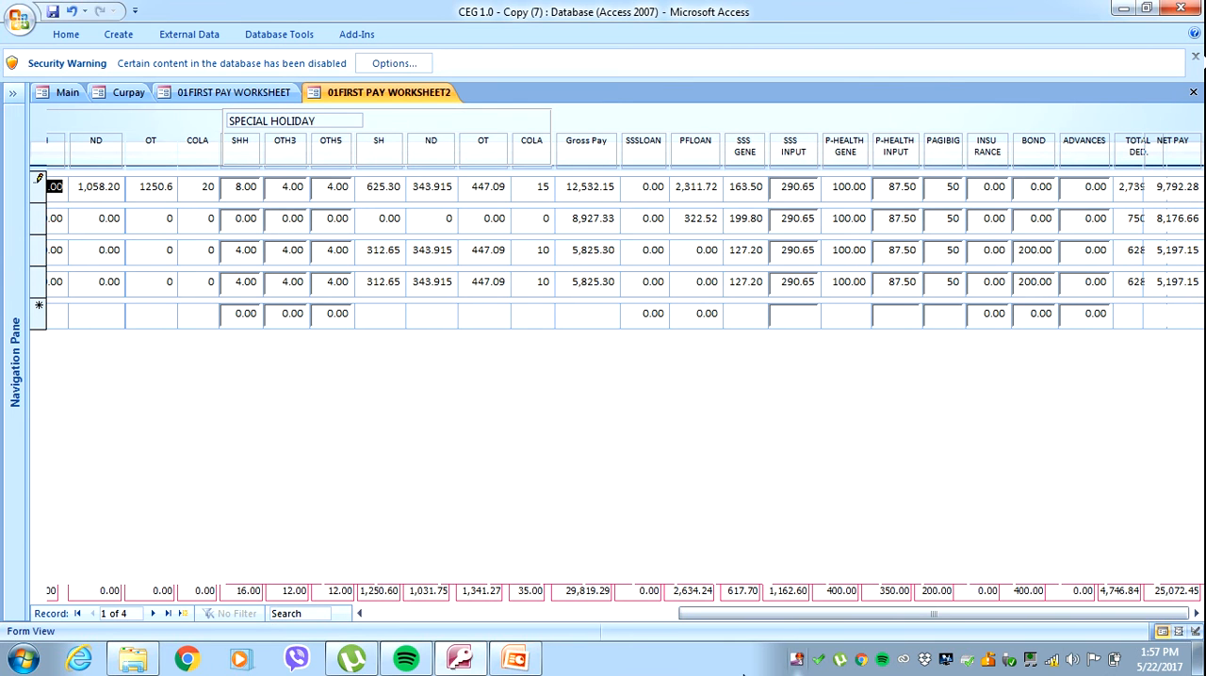
drag(697, 617, 370, 629)
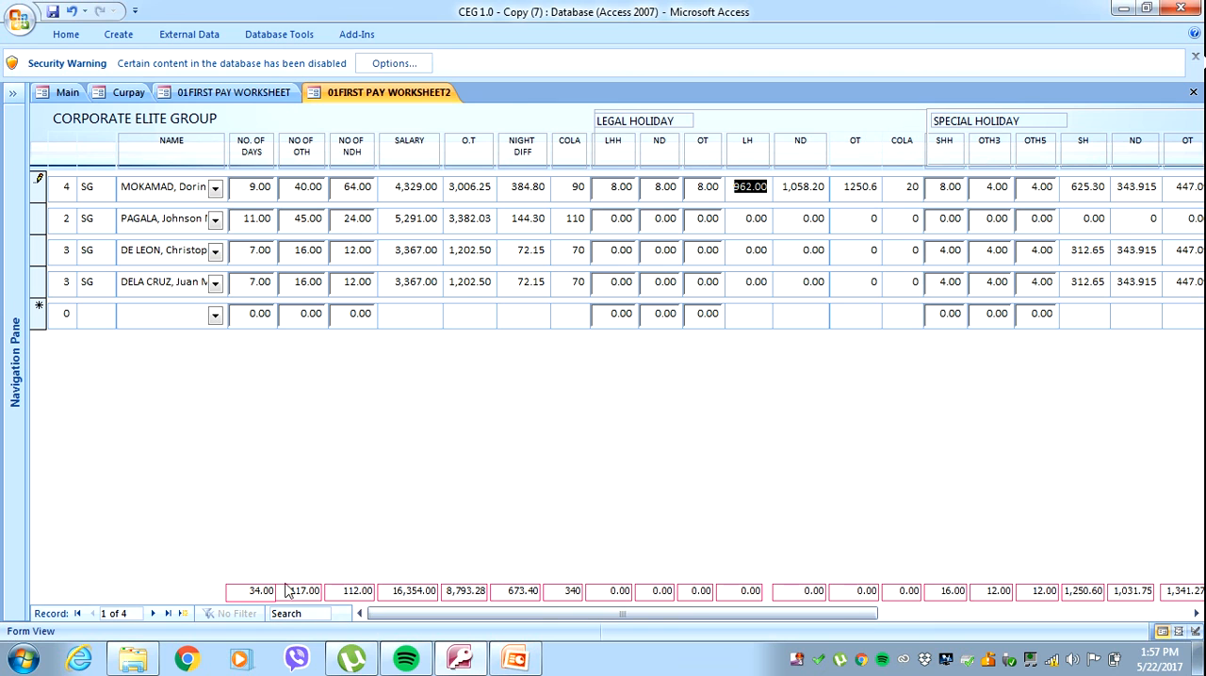
click(691, 598)
Switch to PowerPoint, review the Transactions slides on the worksheet, its outputs and its inputs, and return to the Access payroll worksheet.
click(516, 659)
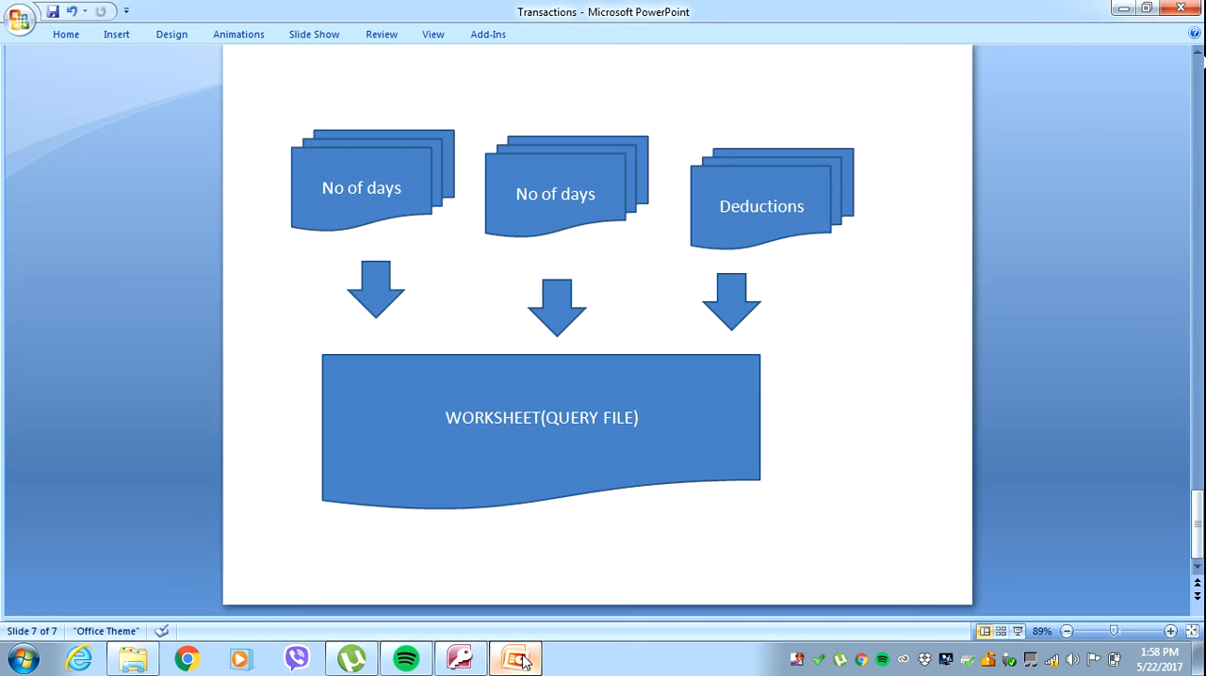
key(Page_Up)
key(Page_Up)
key(Page_Up)
key(Page_Up)
key(Page_Up)
key(Page_Up)
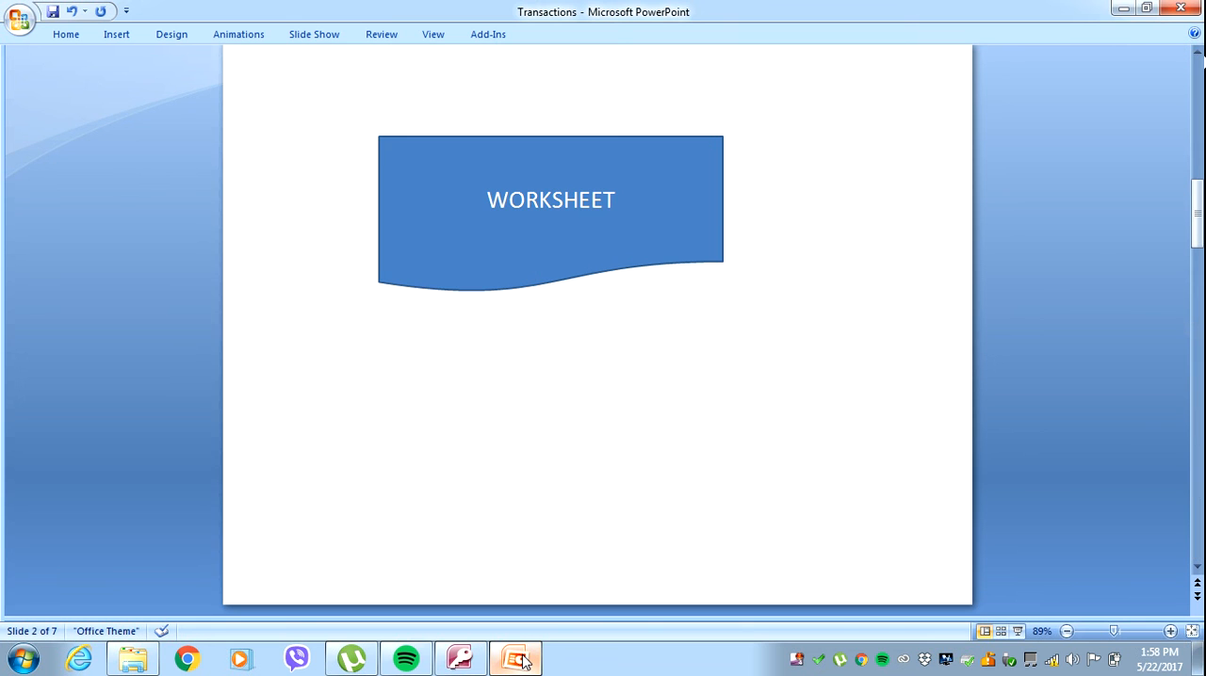
key(Page_Down)
key(Page_Down)
key(Page_Down)
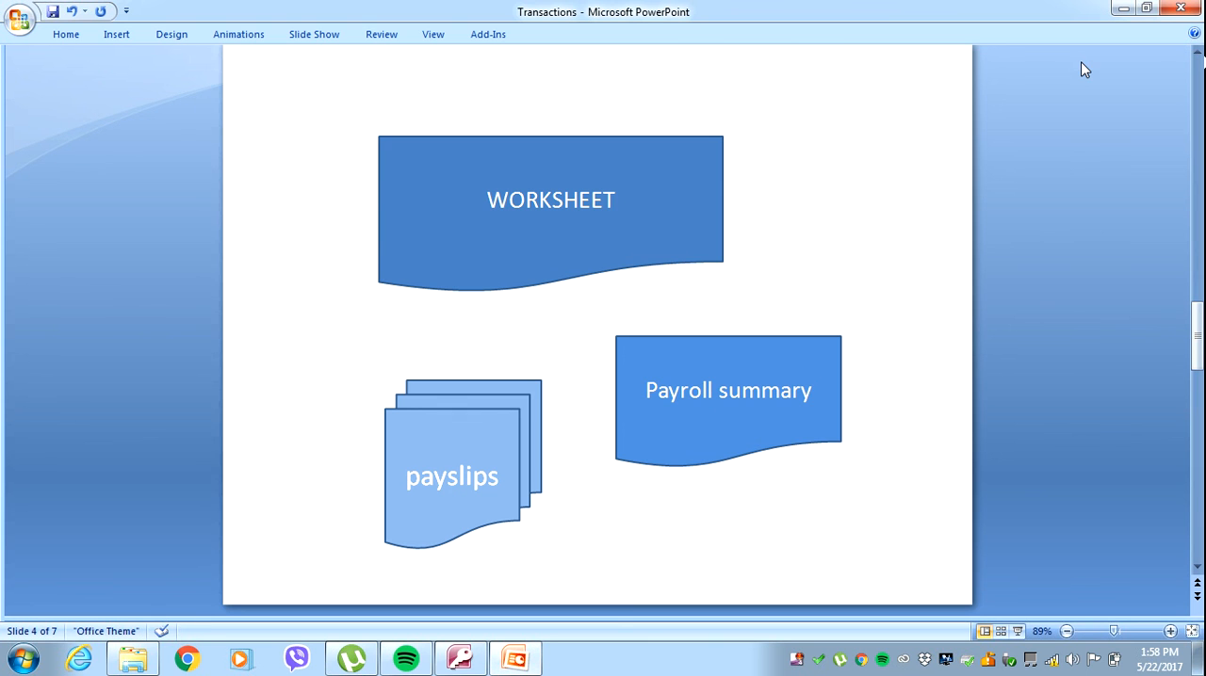
scroll(1083, 68, down, 1)
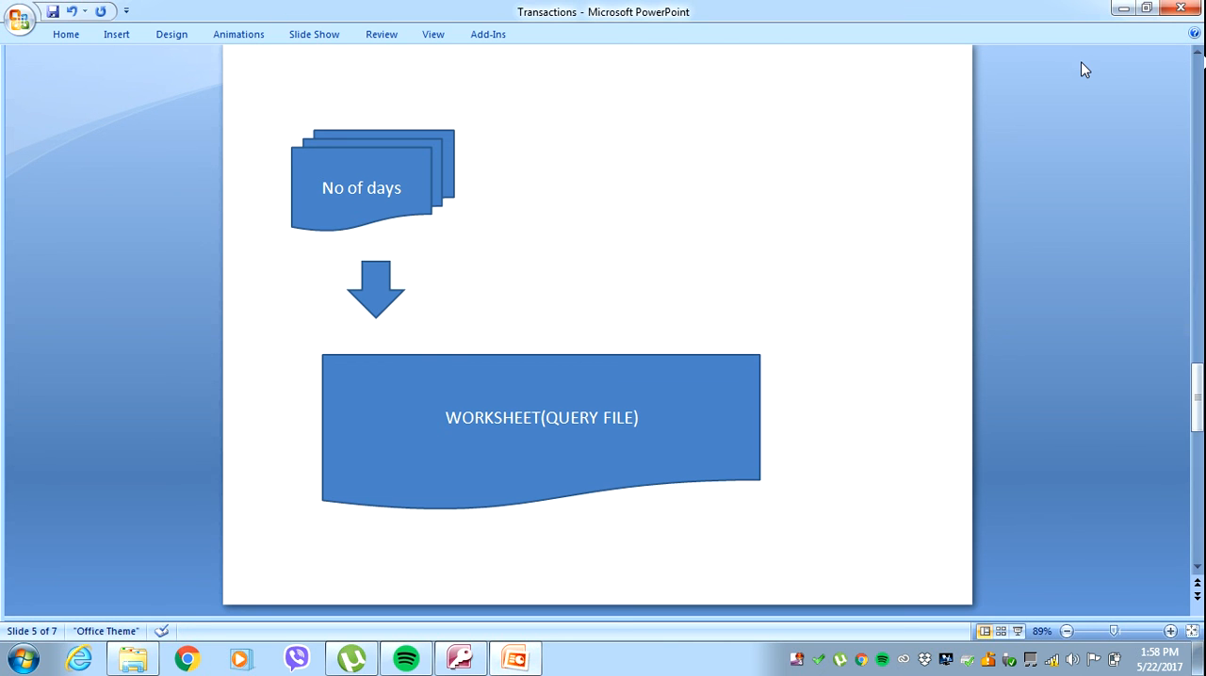
scroll(1083, 69, down, 1)
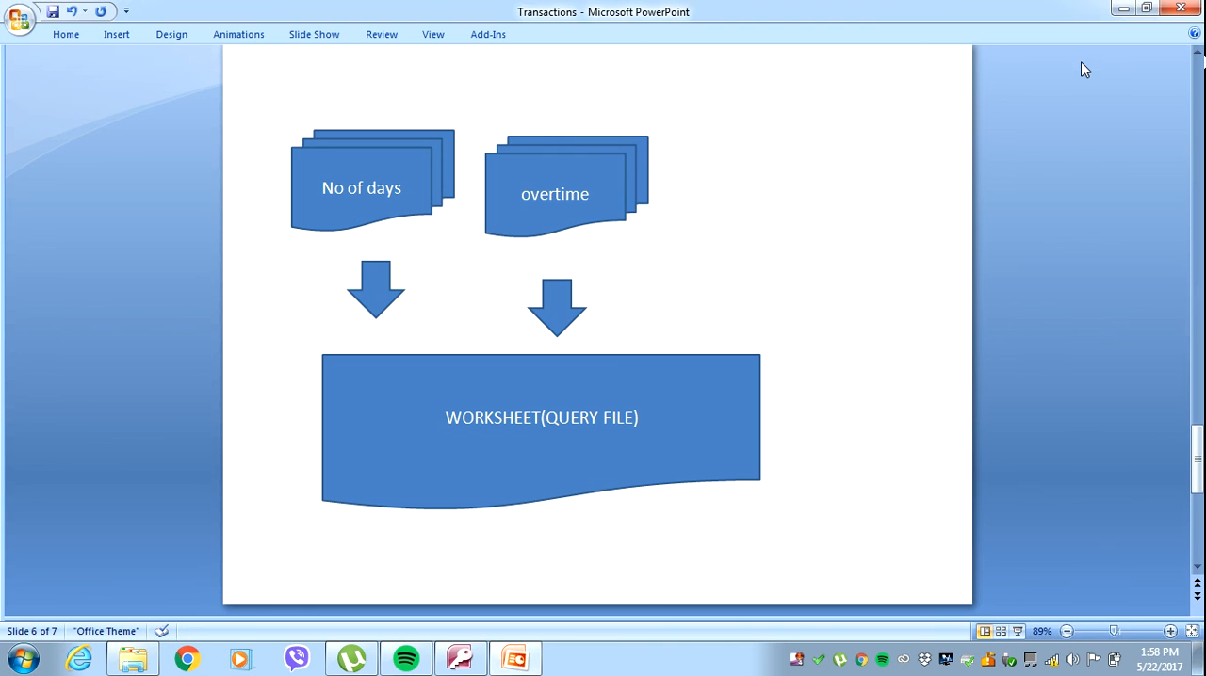
scroll(1083, 69, down, 1)
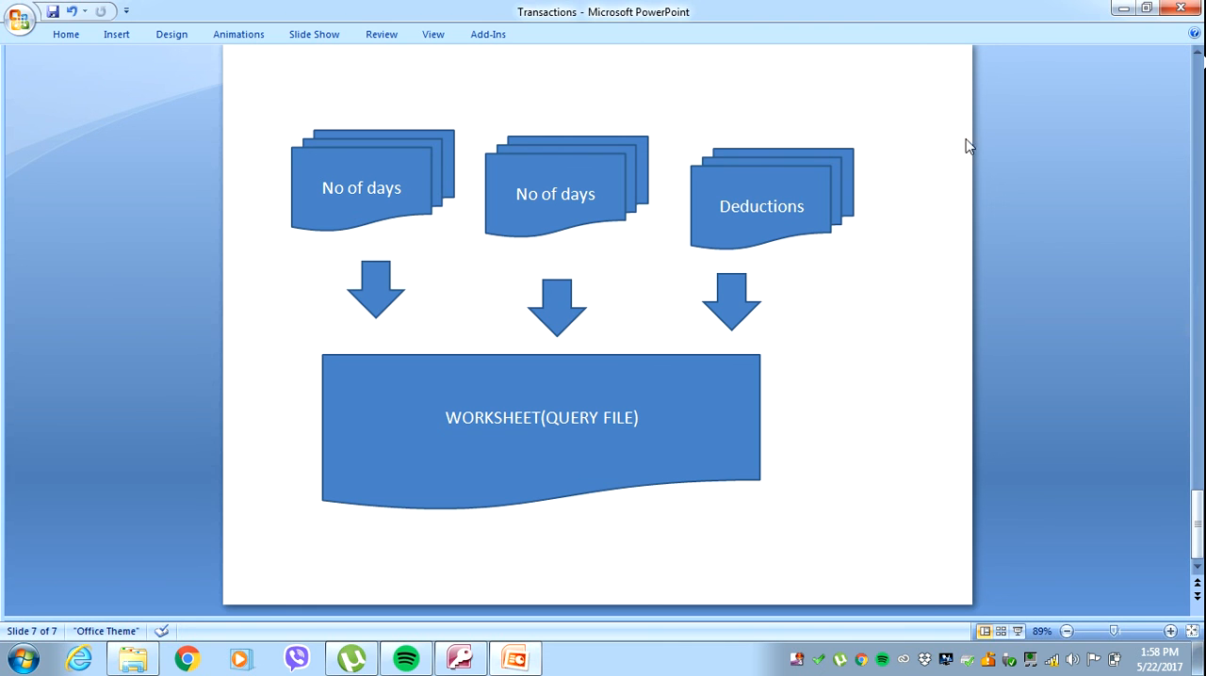
click(459, 659)
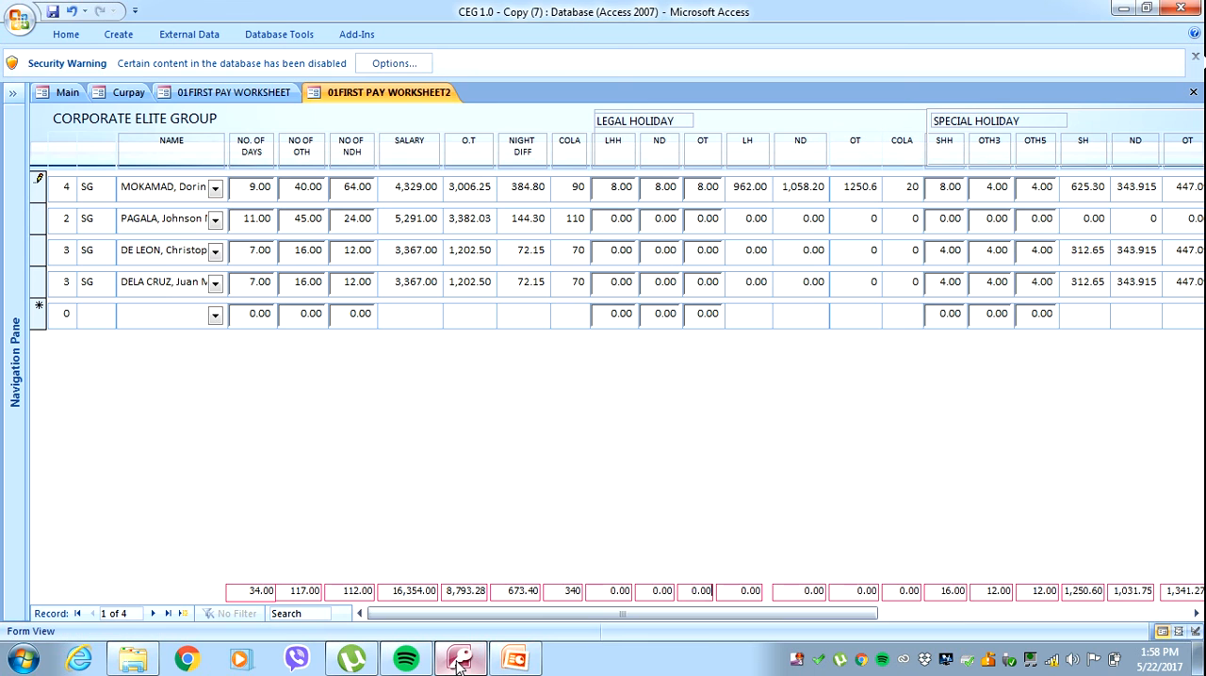